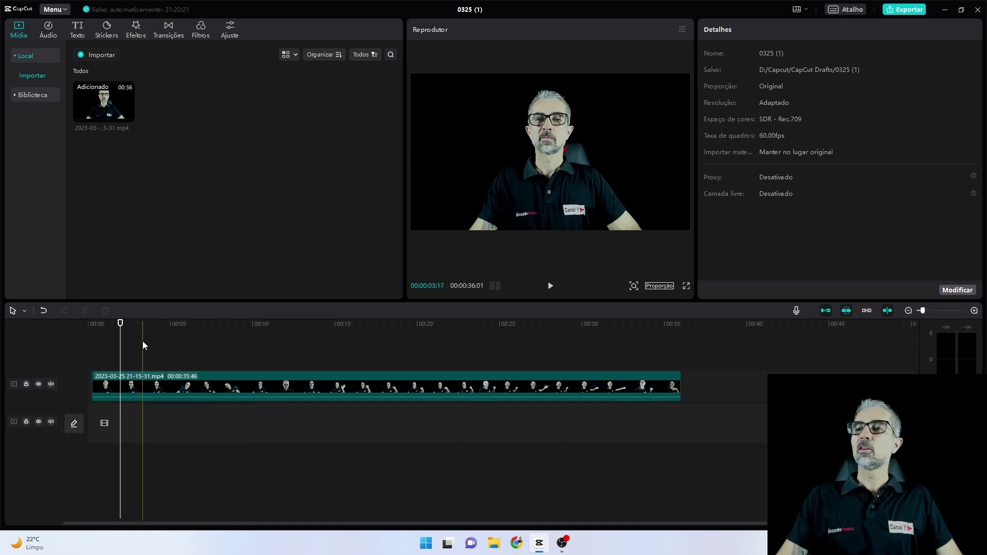
# Step: Add the white sparkle sticker from the Detalhes sticker category to the timeline at about 00:00:01:58
pyautogui.click(122, 364)
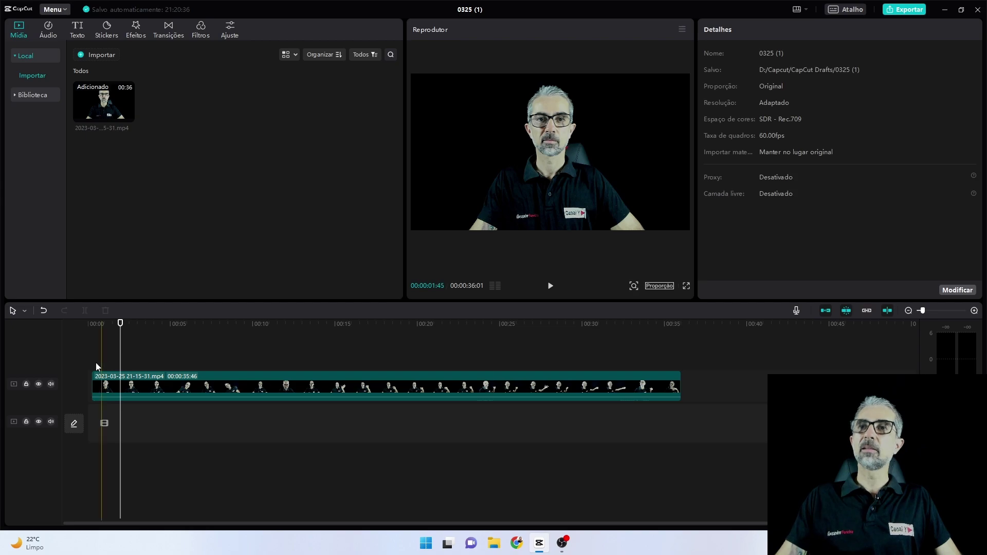
pyautogui.click(105, 35)
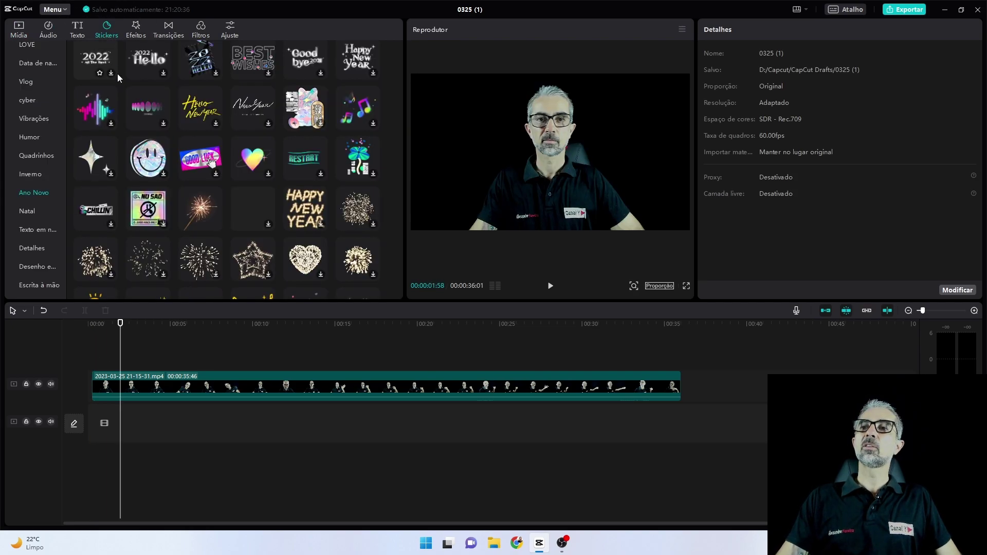
pyautogui.scroll(-3, 193, 216)
pyautogui.scroll(-2, 192, 210)
pyautogui.scroll(-1, 197, 190)
pyautogui.scroll(-5, 201, 212)
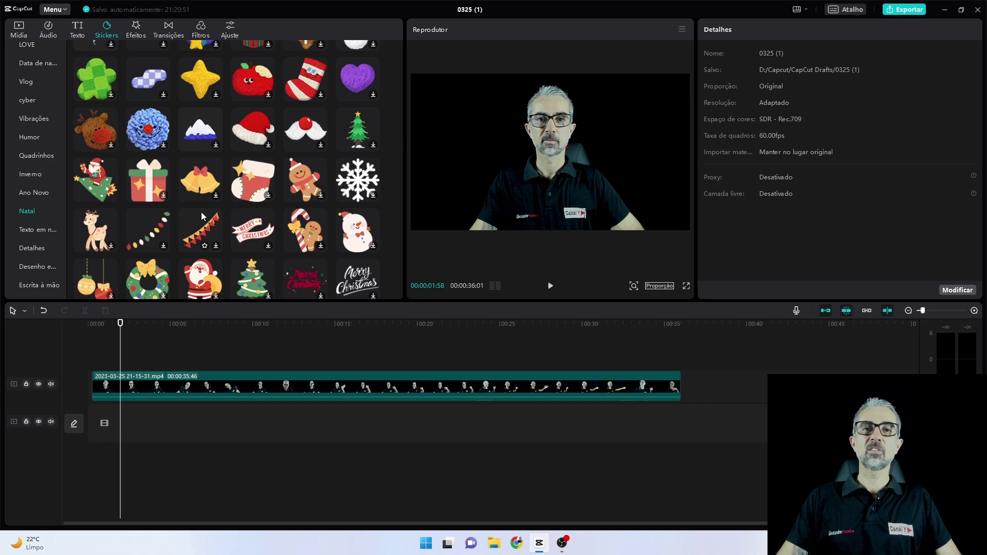
pyautogui.scroll(-10, 201, 212)
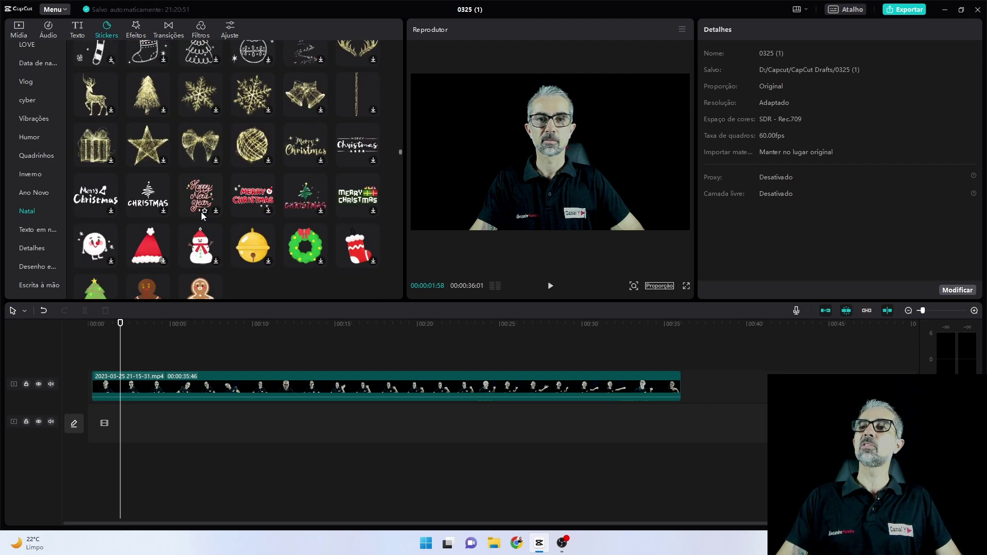
pyautogui.scroll(-4, 202, 215)
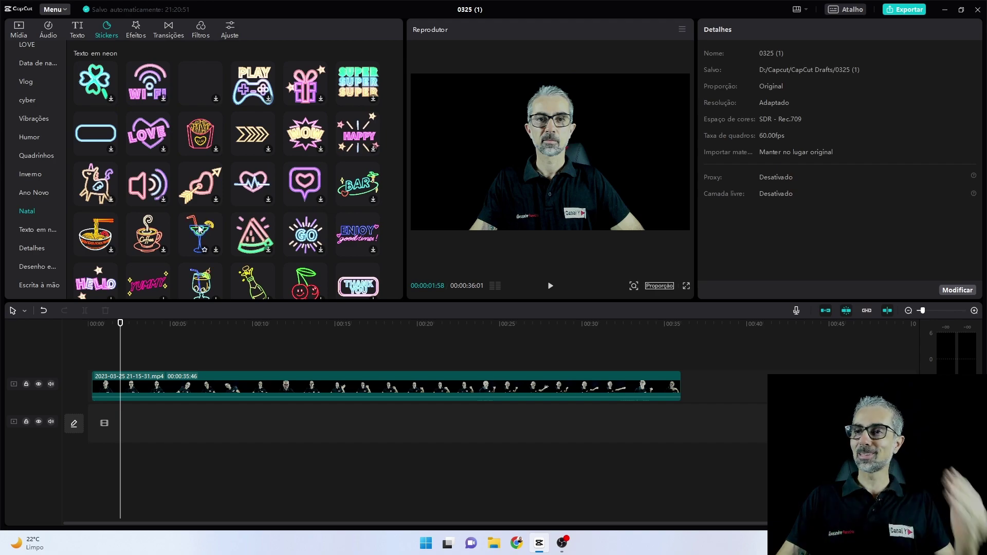
pyautogui.scroll(-5, 199, 226)
pyautogui.scroll(-5, 200, 228)
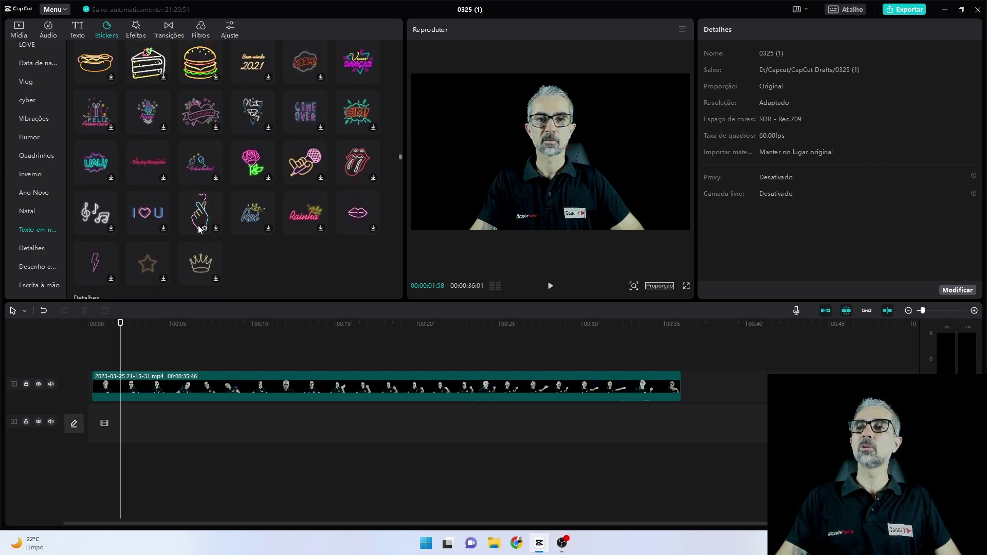
pyautogui.scroll(-4, 200, 230)
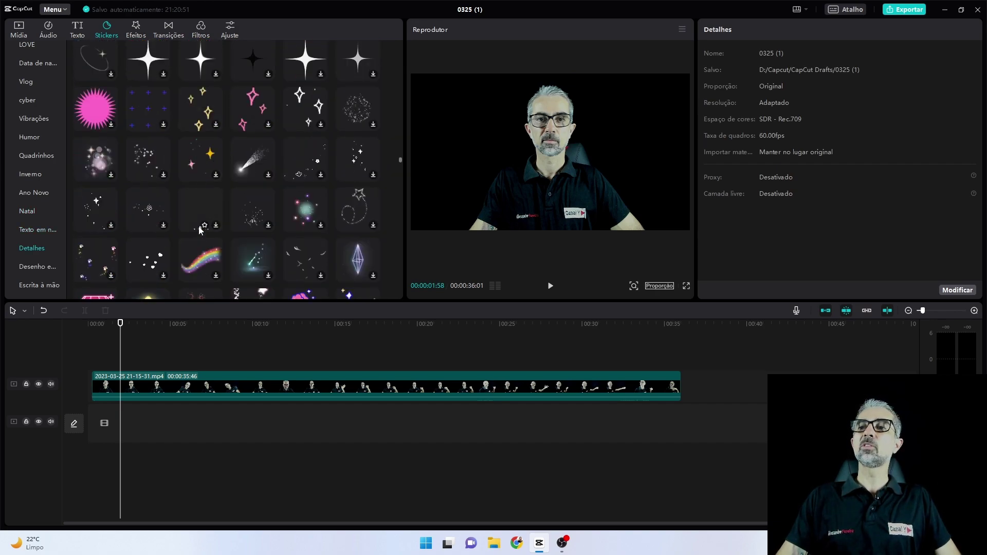
pyautogui.scroll(-1, 200, 230)
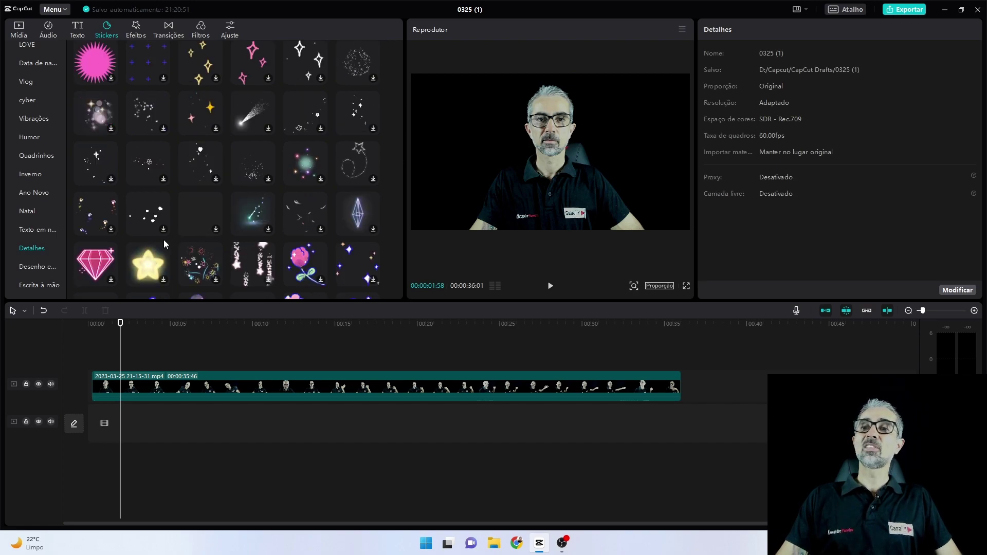
pyautogui.scroll(-2, 183, 256)
pyautogui.scroll(-8, 183, 256)
pyautogui.scroll(4, 183, 255)
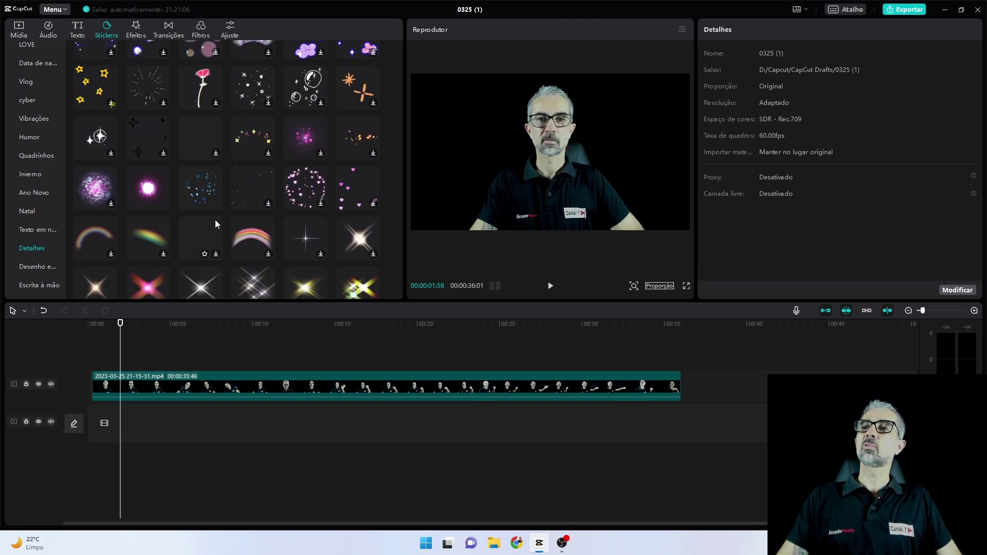
pyautogui.scroll(-5, 218, 220)
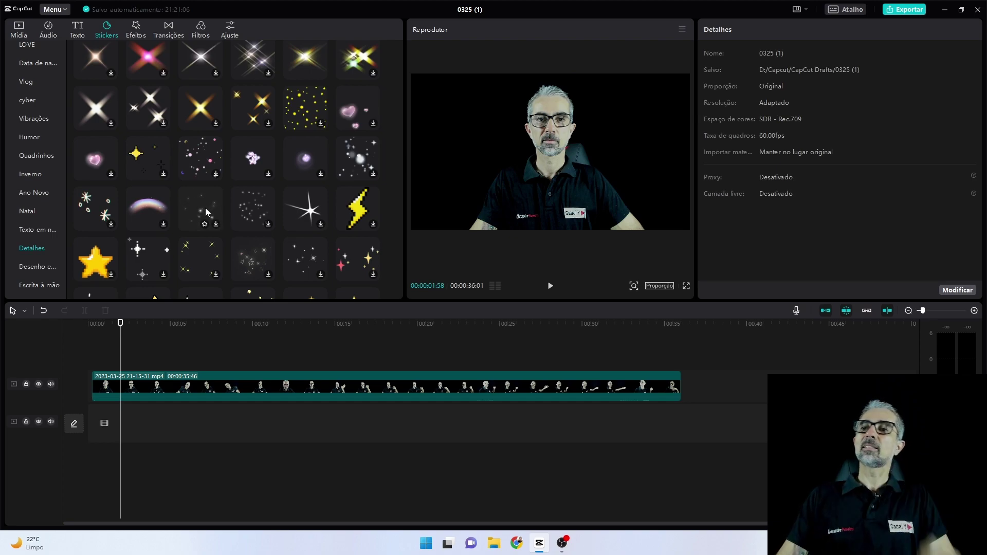
pyautogui.click(216, 224)
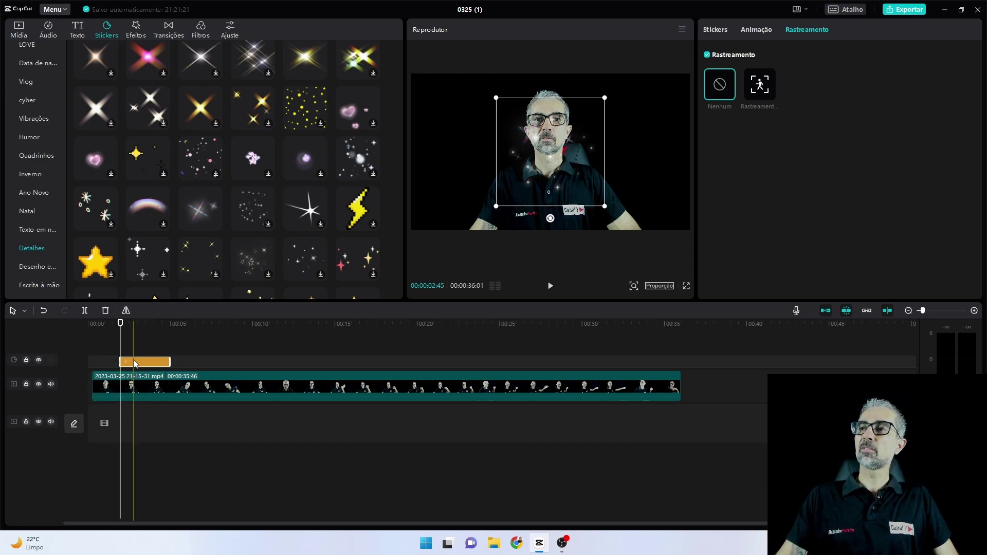
# Step: Shrink the sparkle sticker to about 53% and position it on top of the man's head, at about X 42, Y 984
pyautogui.moveTo(605, 207); pyautogui.dragTo(556, 93)
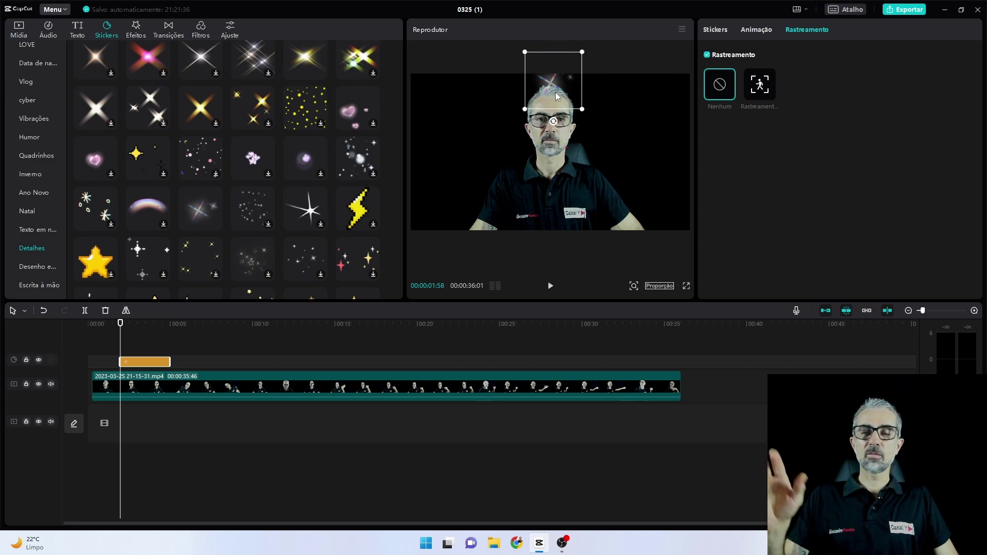
pyautogui.click(551, 88)
pyautogui.click(549, 86)
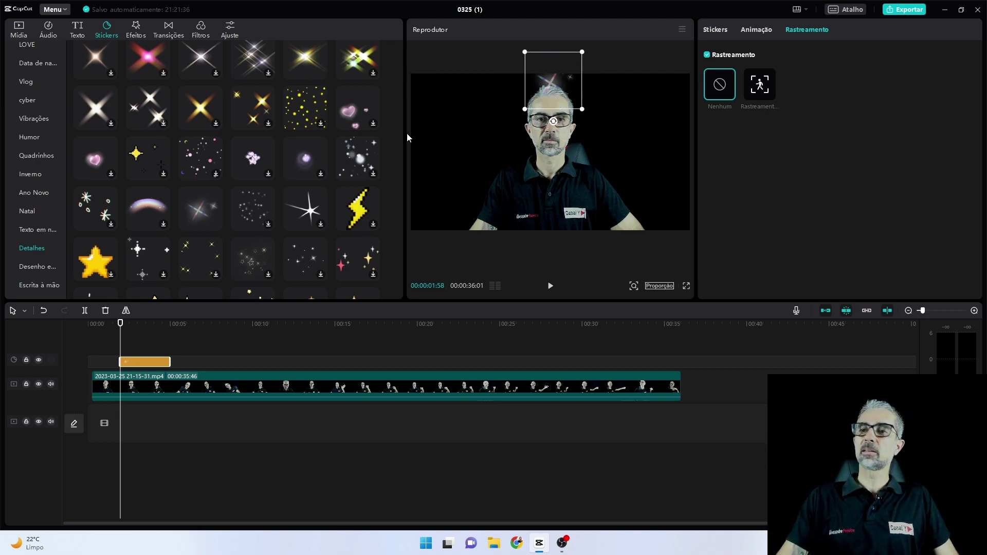
pyautogui.click(724, 36)
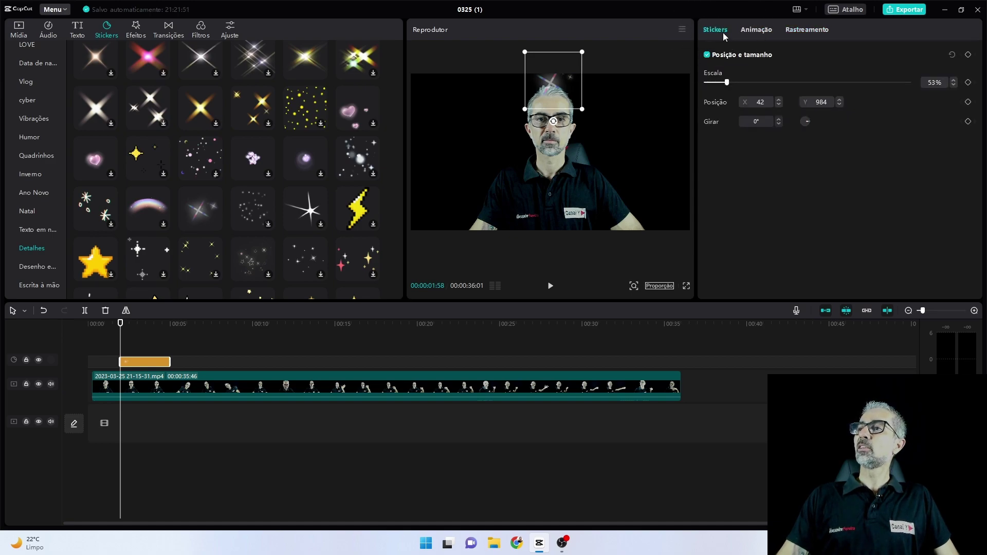
pyautogui.click(551, 88)
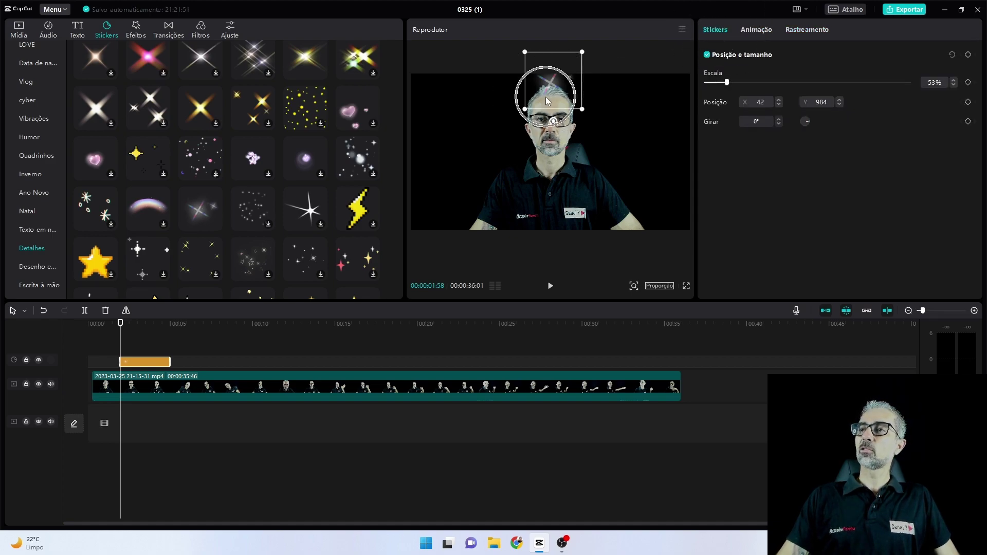
# Step: Enable motion tracking for the sticker and fit the tracking box over the top of the man's head
pyautogui.click(753, 29)
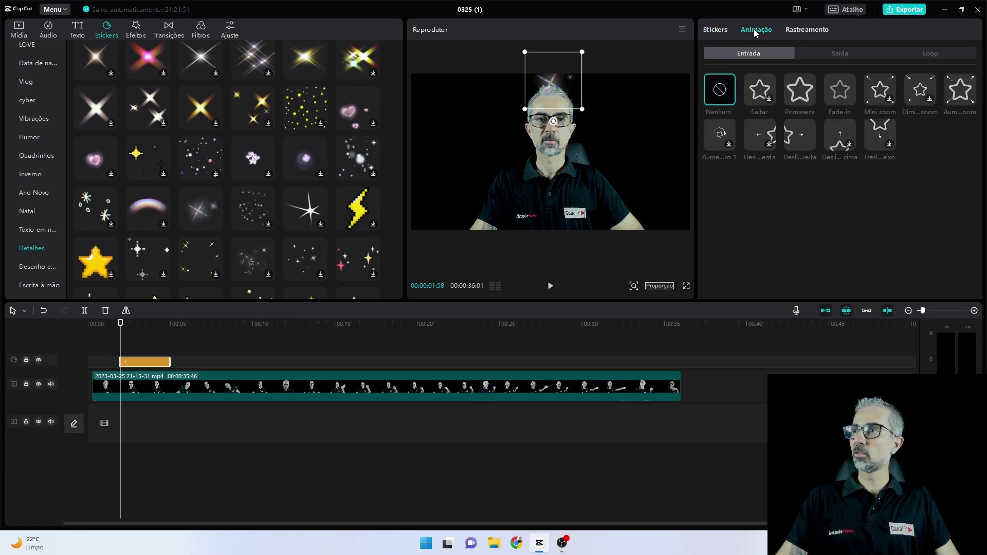
pyautogui.click(799, 31)
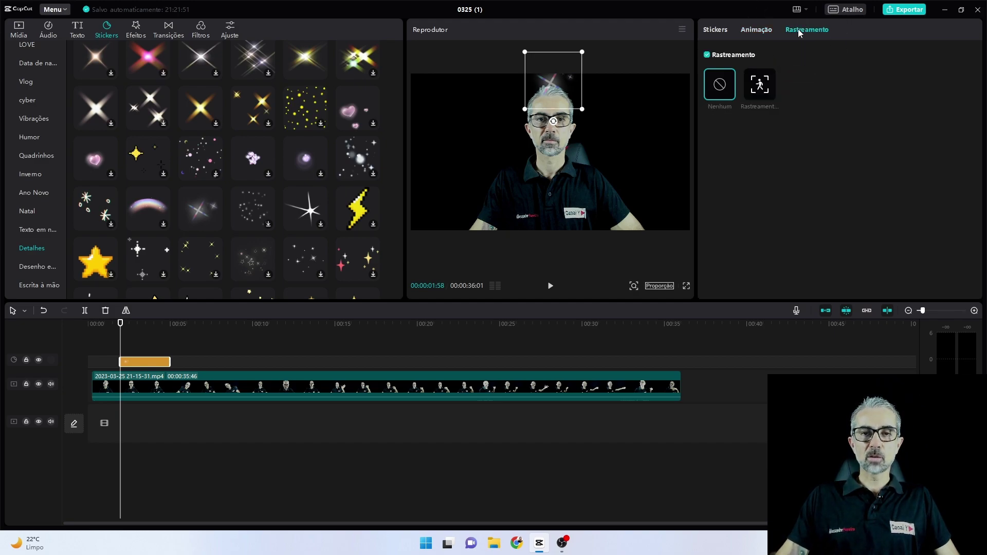
pyautogui.click(763, 90)
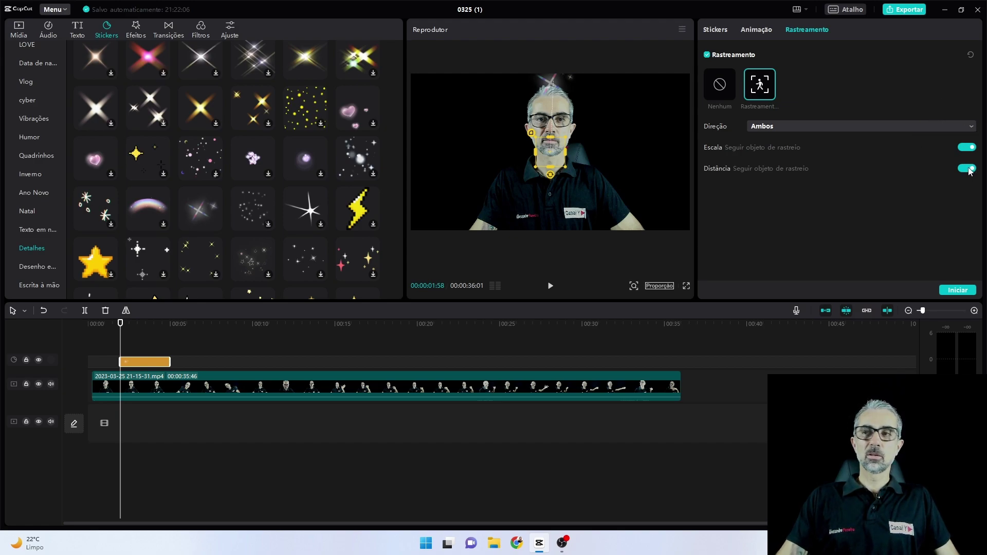
pyautogui.click(553, 157)
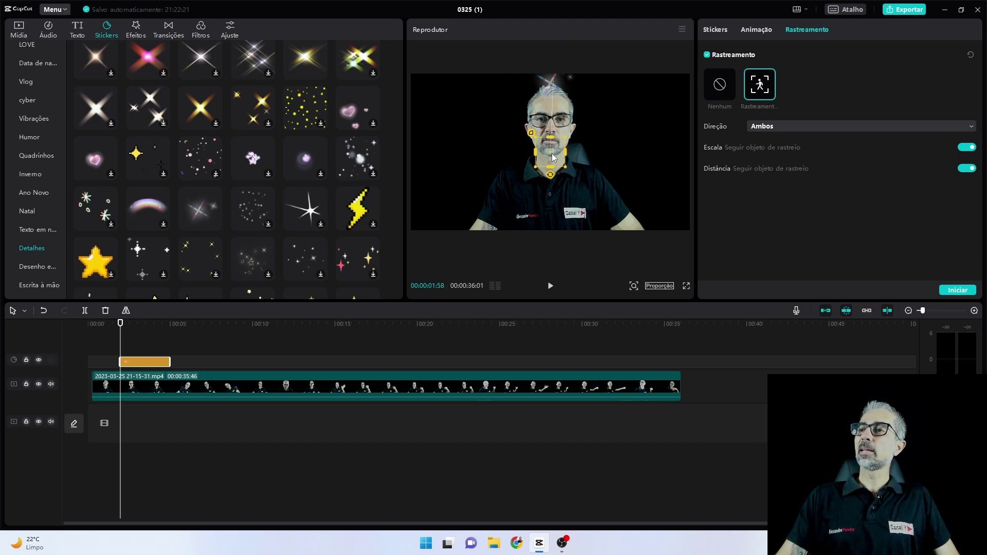
pyautogui.moveTo(553, 157); pyautogui.dragTo(551, 107)
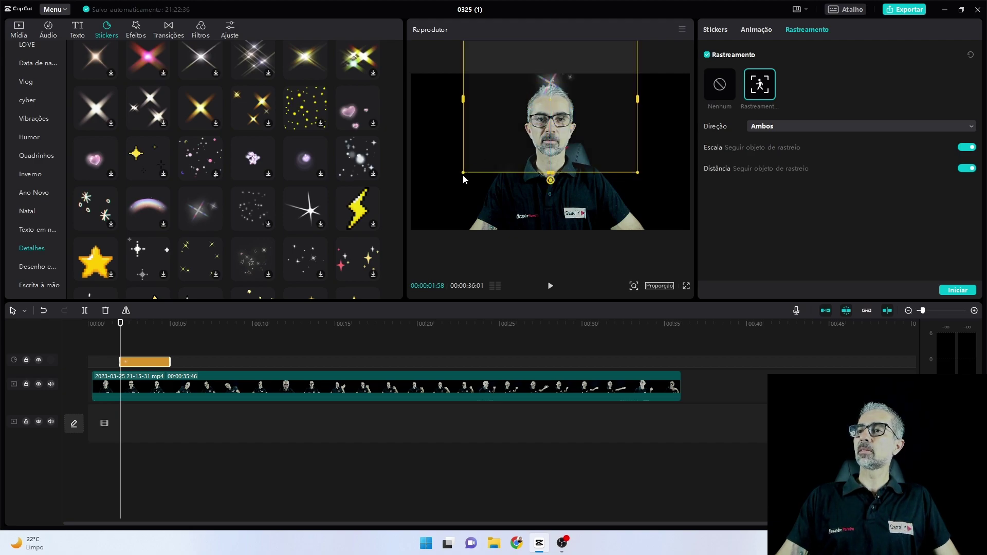
pyautogui.moveTo(463, 174); pyautogui.dragTo(550, 104)
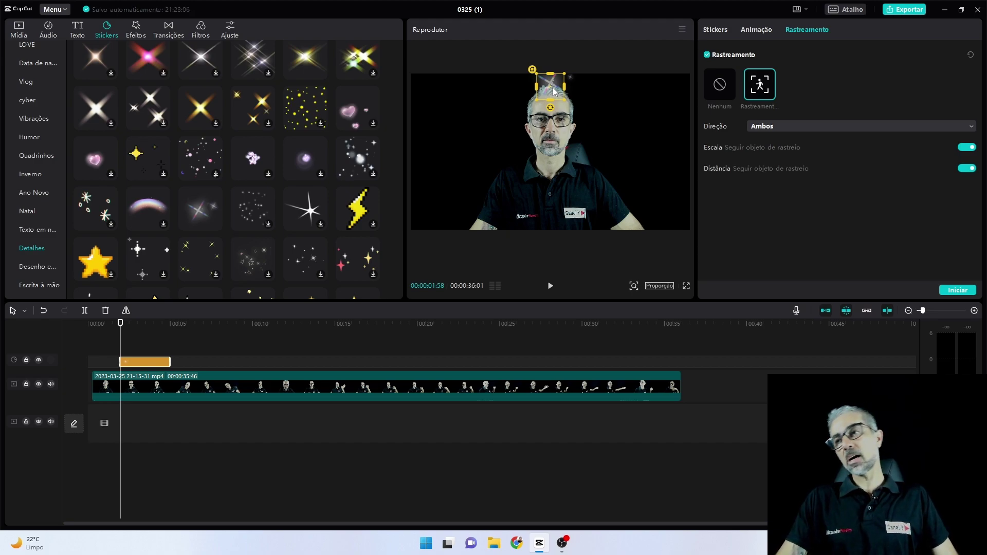
# Step: Extend the sticker clip to just before the 10-second mark and run its motion tracking, stopping it past the clip's end
pyautogui.click(957, 291)
pyautogui.click(958, 291)
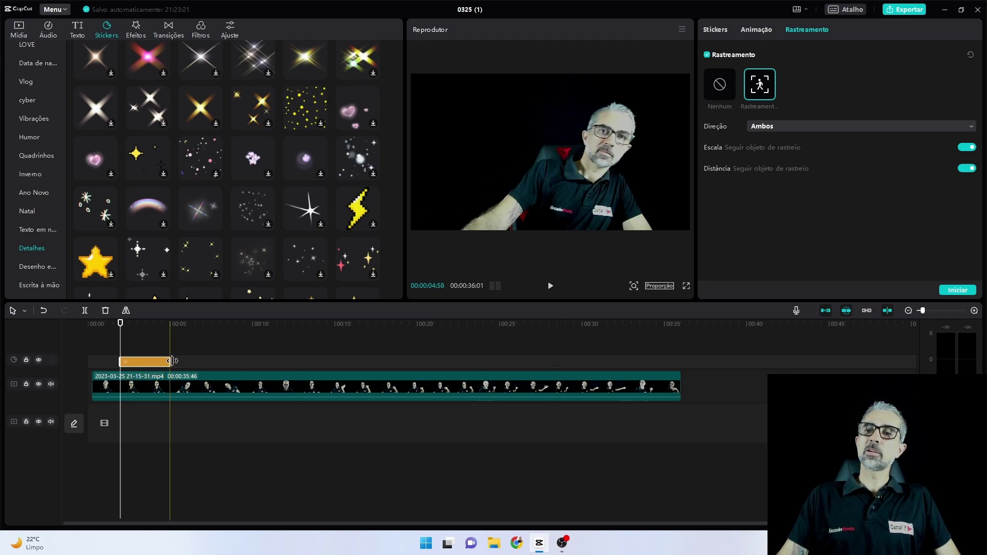
pyautogui.moveTo(172, 361); pyautogui.dragTo(252, 363)
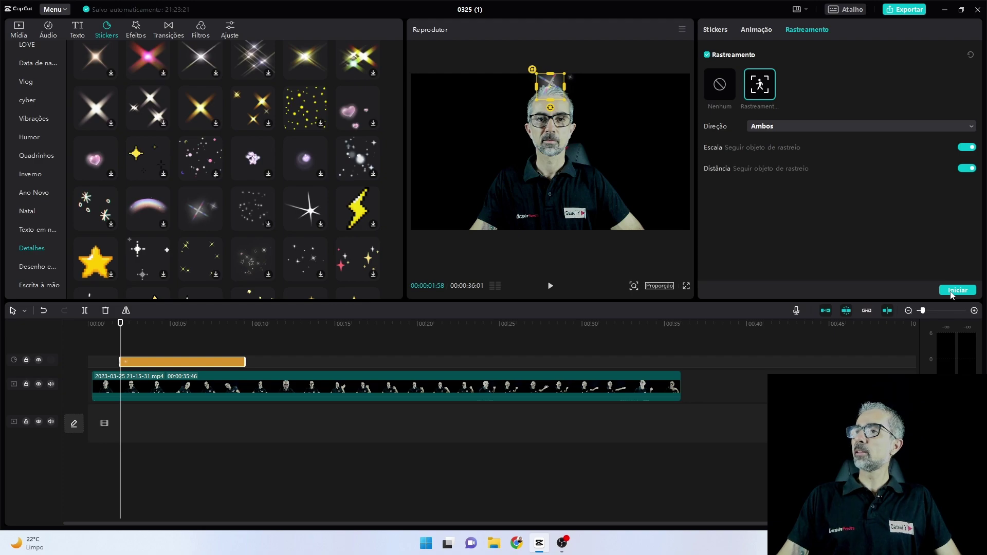
pyautogui.click(949, 291)
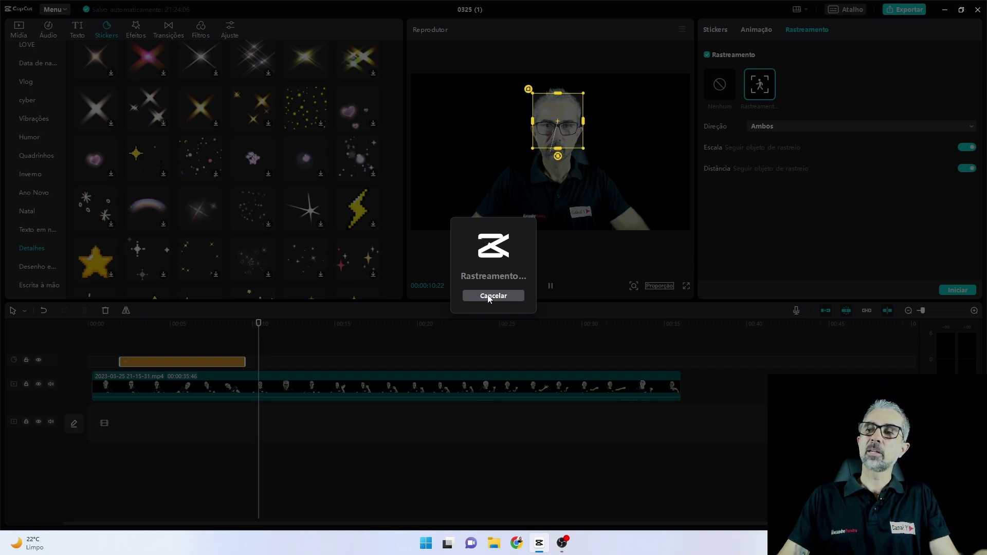
pyautogui.click(489, 296)
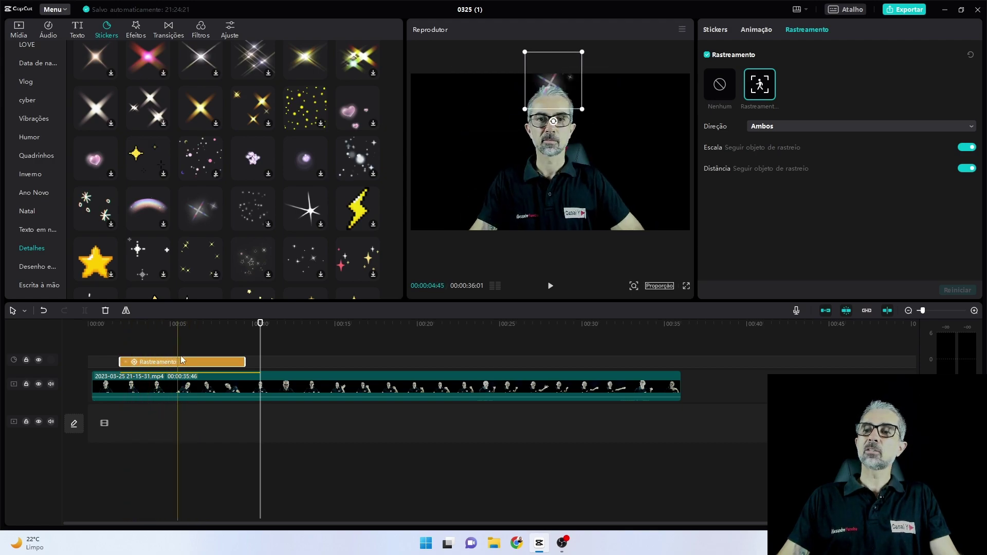
# Step: Play back the video from just before the tracked sticker clip to check how the sparkle follows the head
pyautogui.click(215, 360)
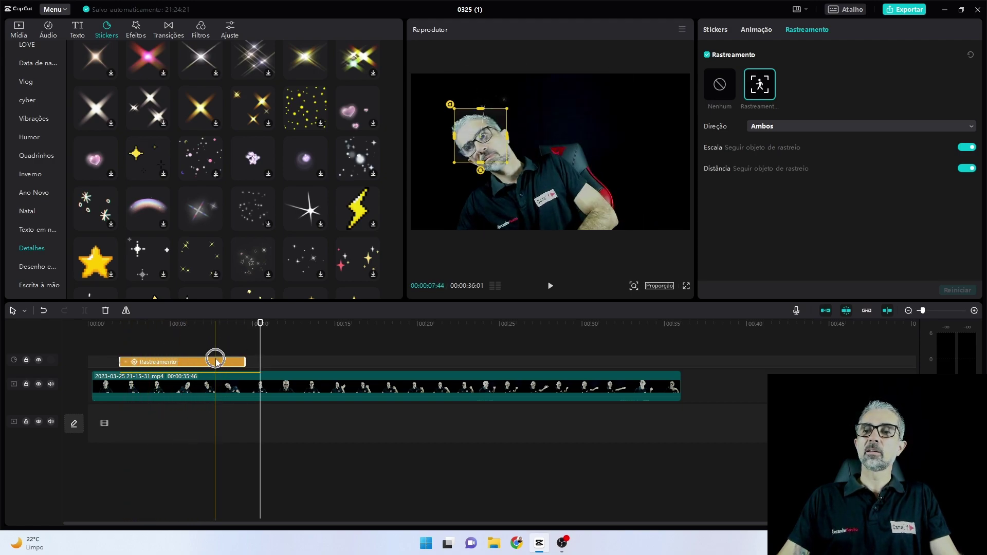
pyautogui.click(116, 343)
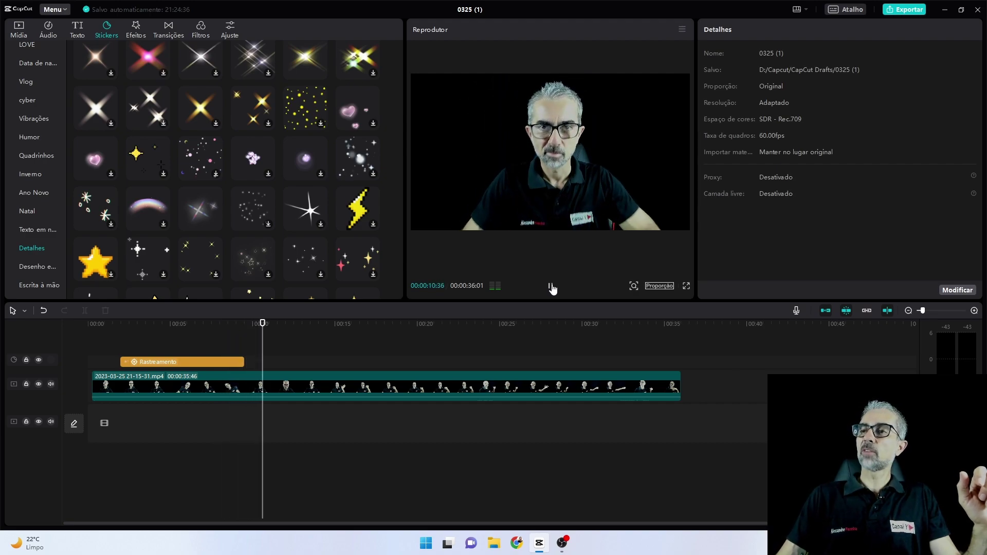
pyautogui.click(550, 286)
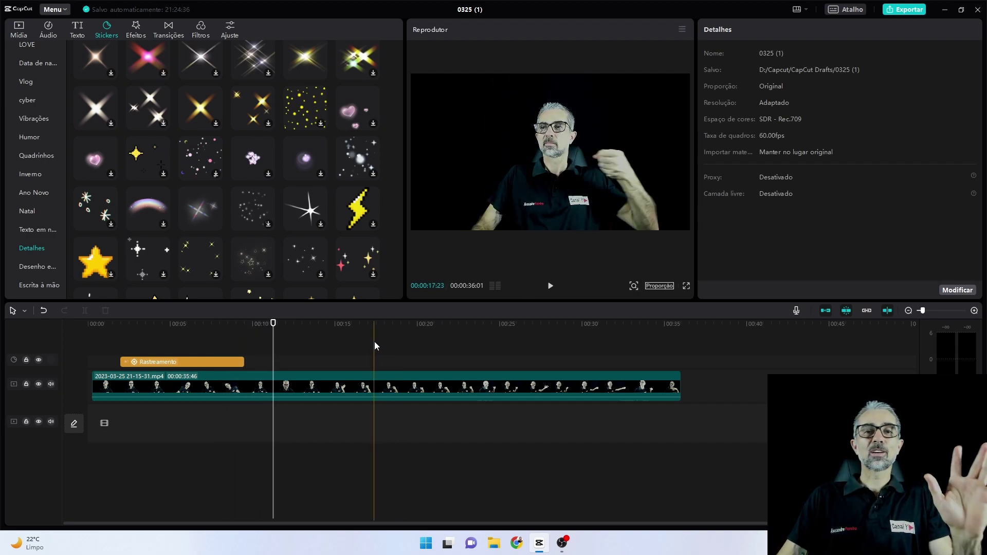
# Step: Place the playhead at 00:00:15:38, where the man holds his closed hand up beside his head
pyautogui.click(342, 349)
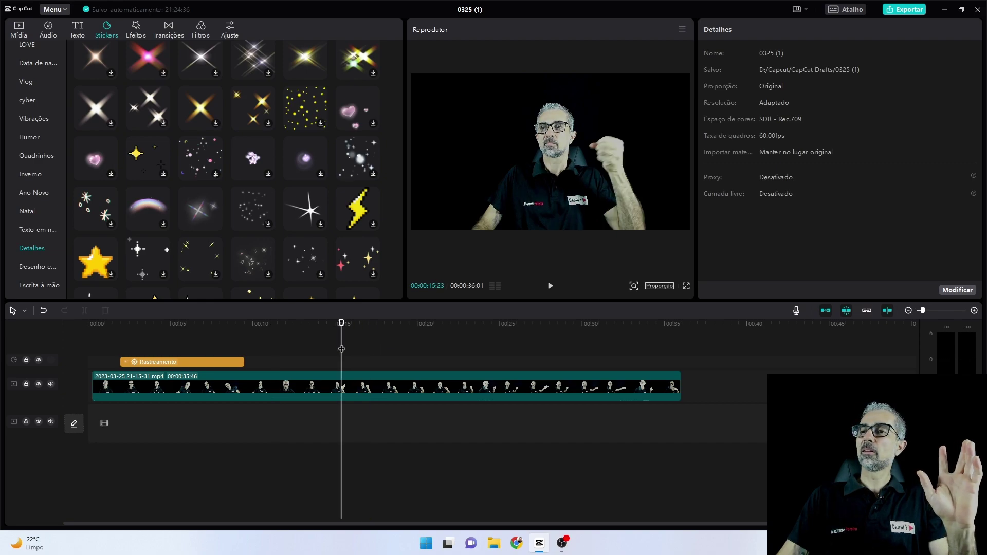
pyautogui.click(405, 347)
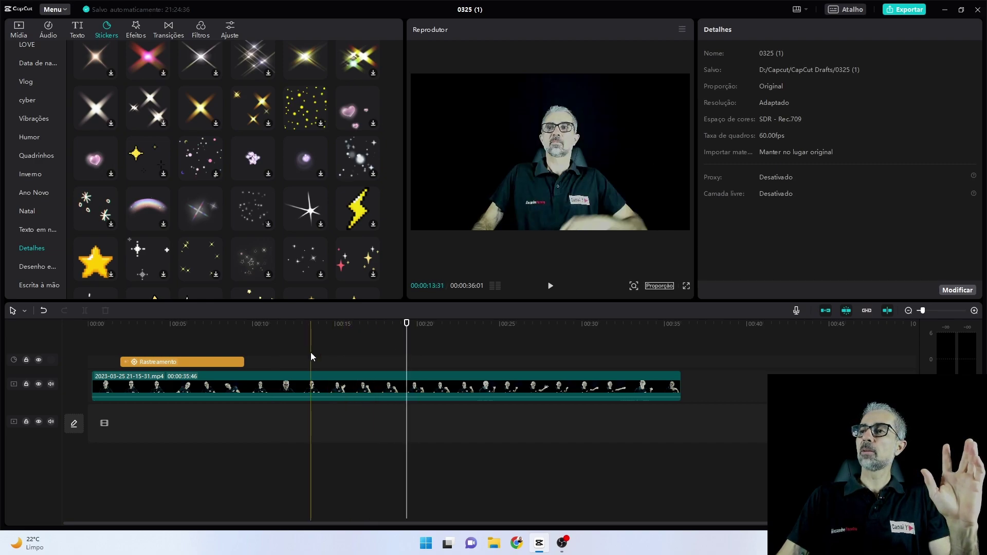
pyautogui.click(346, 351)
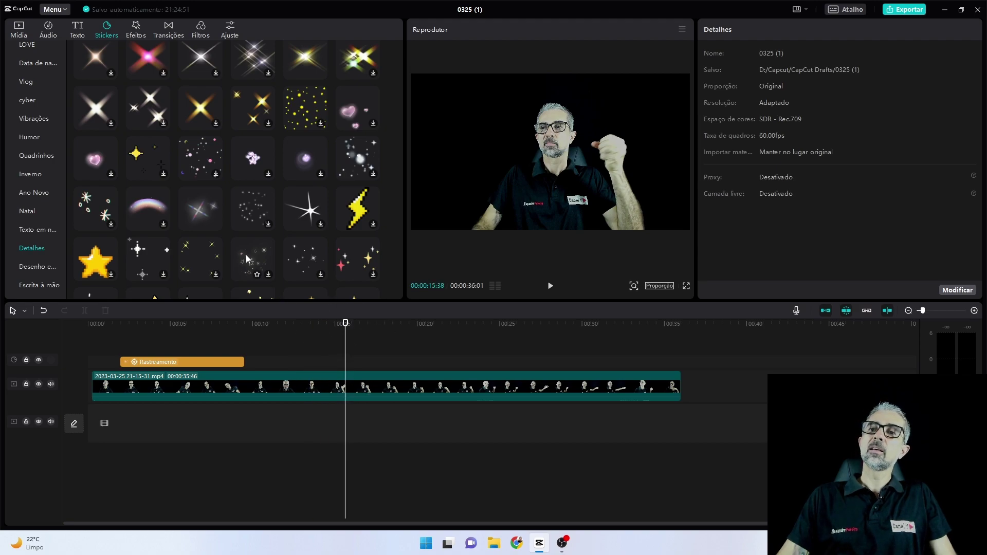
# Step: Add the animated fire sticker from the Halloween category at the playhead, shrink it and place it just above the man's raised hand
pyautogui.scroll(-5, 234, 242)
pyautogui.scroll(-10, 235, 247)
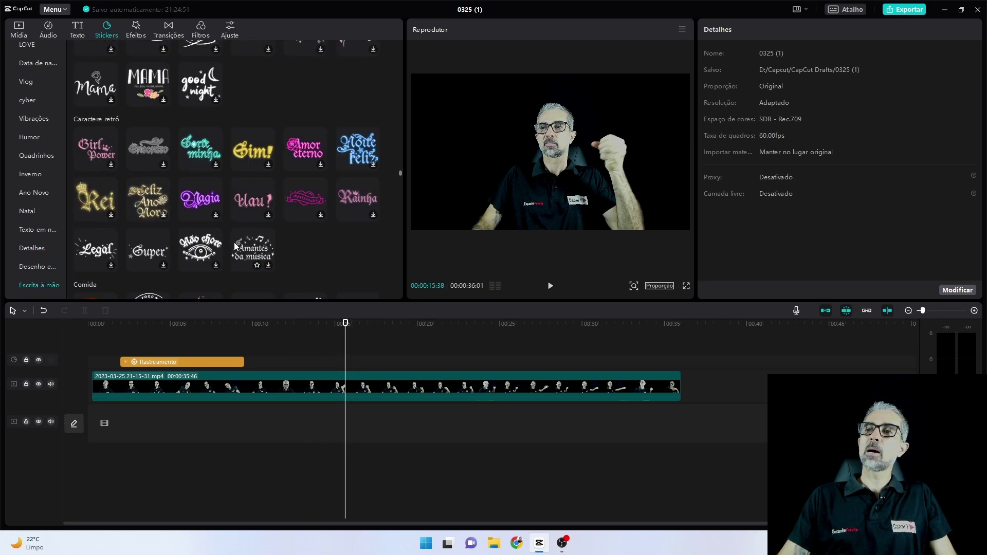
pyautogui.scroll(-10, 234, 247)
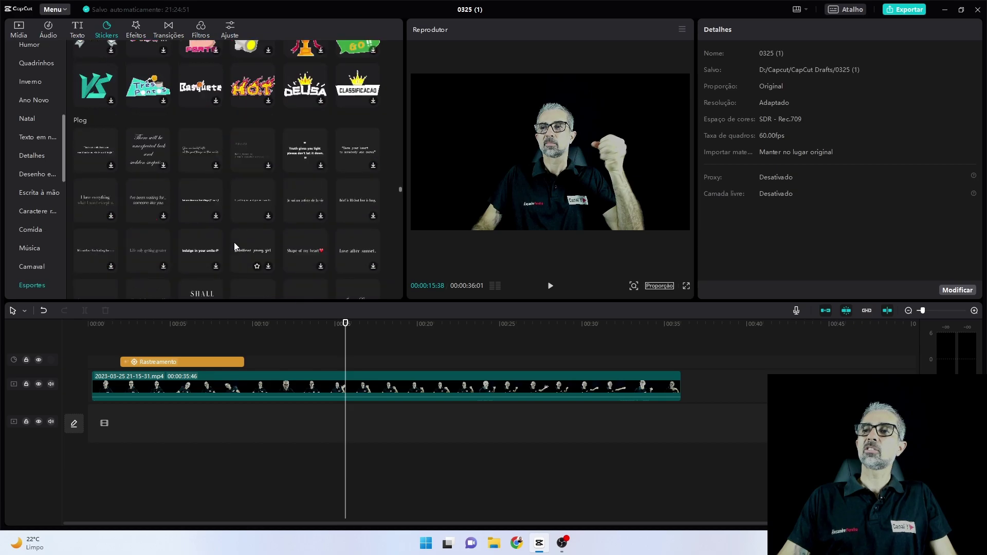
pyautogui.scroll(-12, 234, 247)
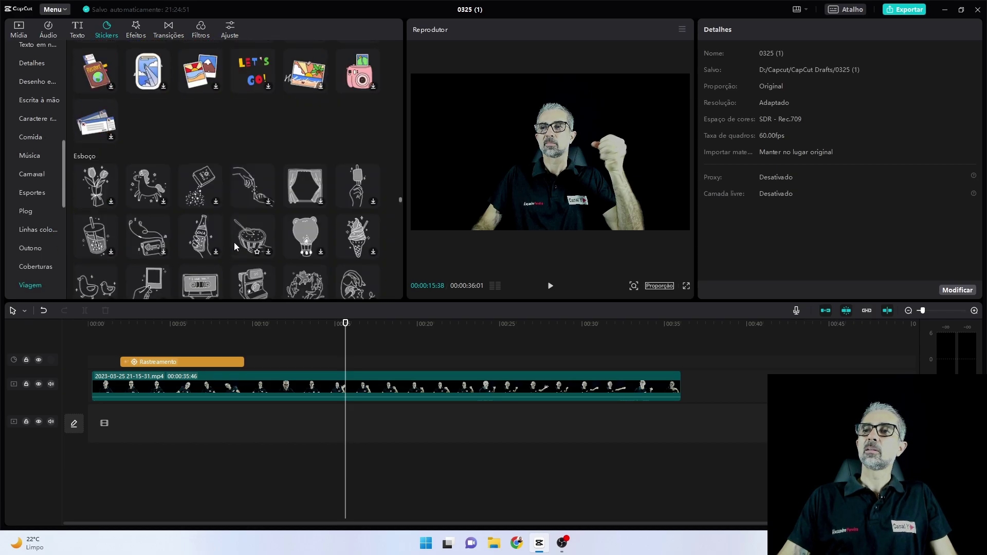
pyautogui.scroll(-12, 235, 247)
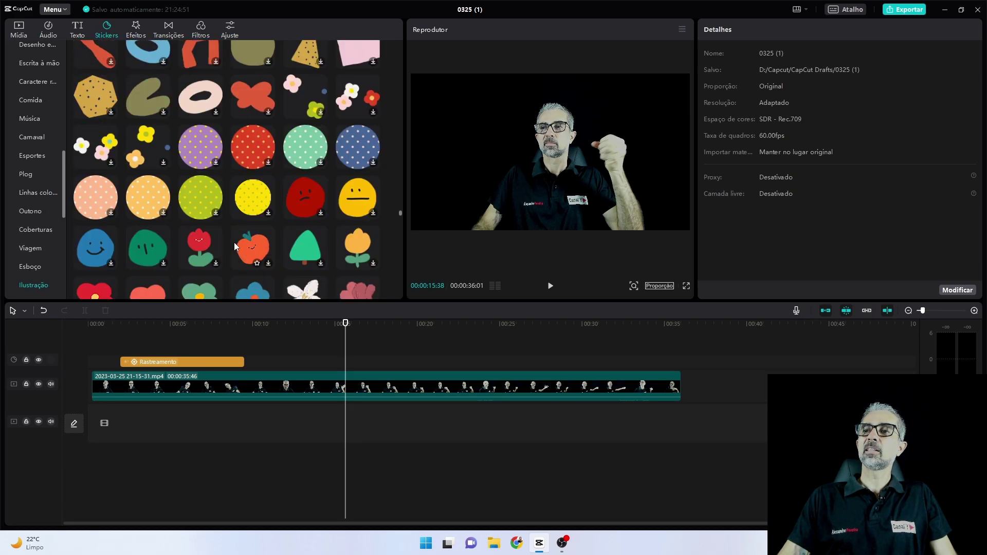
pyautogui.scroll(-12, 234, 246)
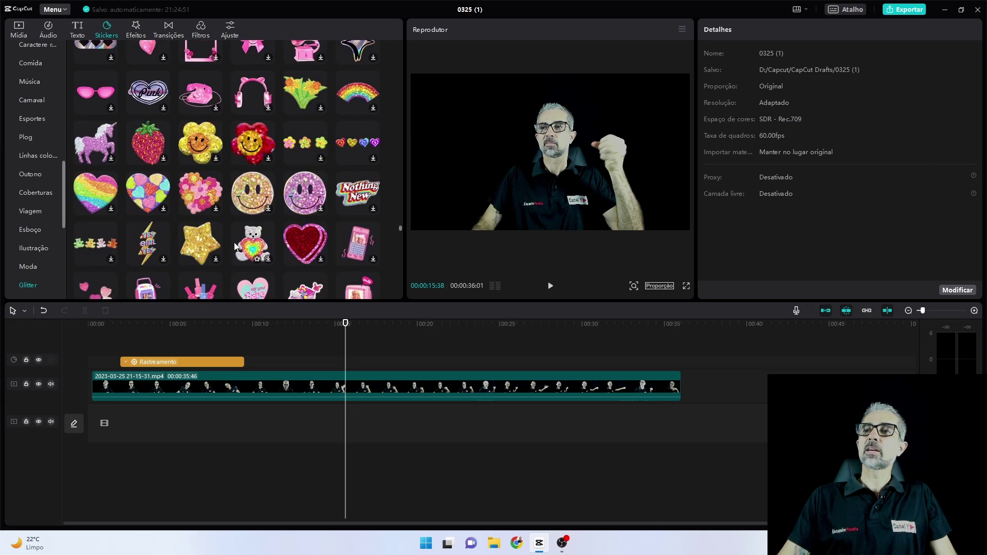
pyautogui.scroll(-10, 234, 246)
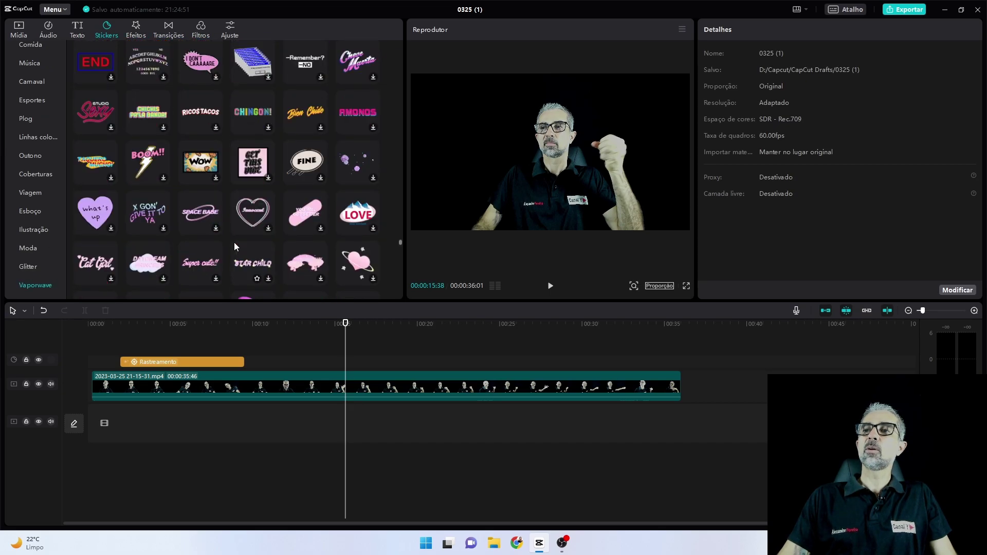
pyautogui.scroll(-5, 234, 247)
pyautogui.scroll(6, 234, 247)
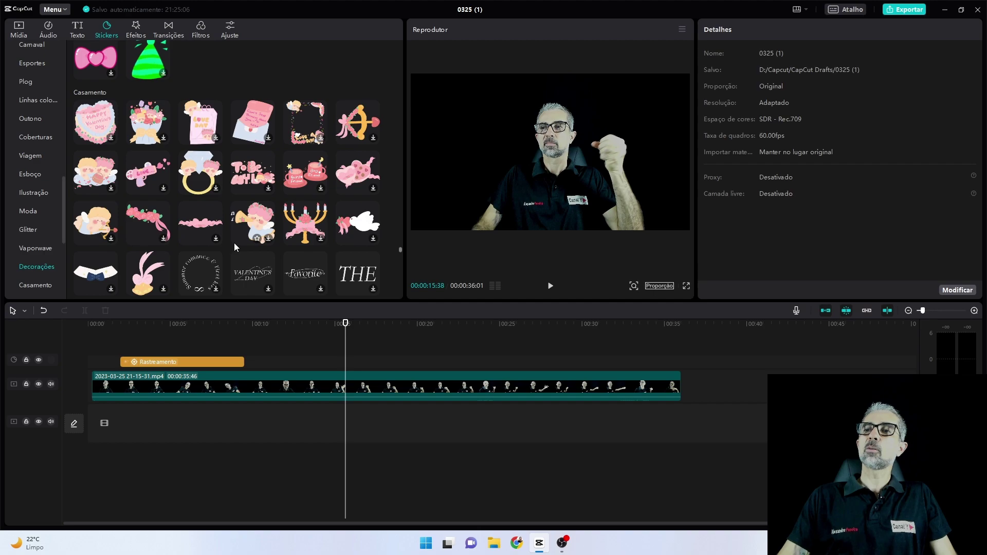
pyautogui.scroll(-10, 234, 246)
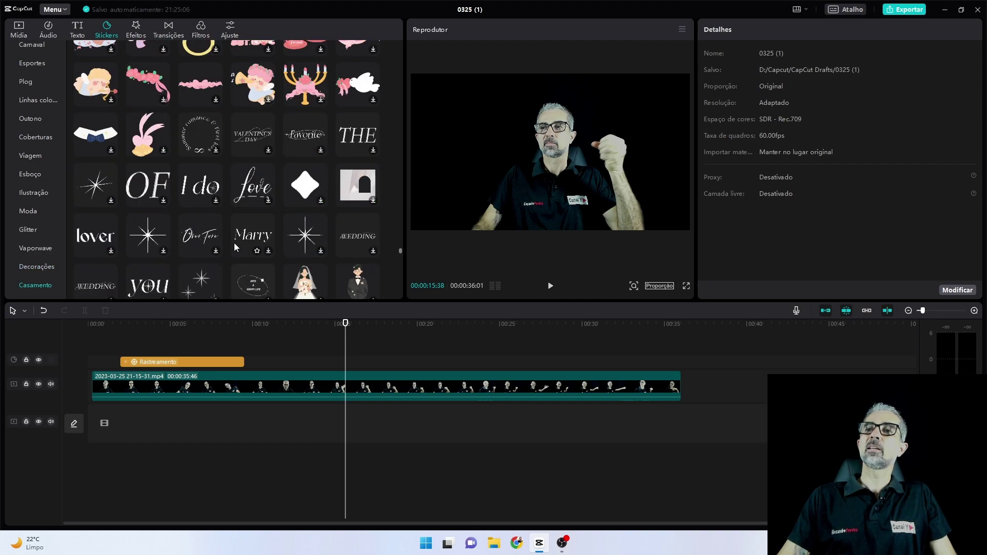
pyautogui.scroll(-10, 234, 247)
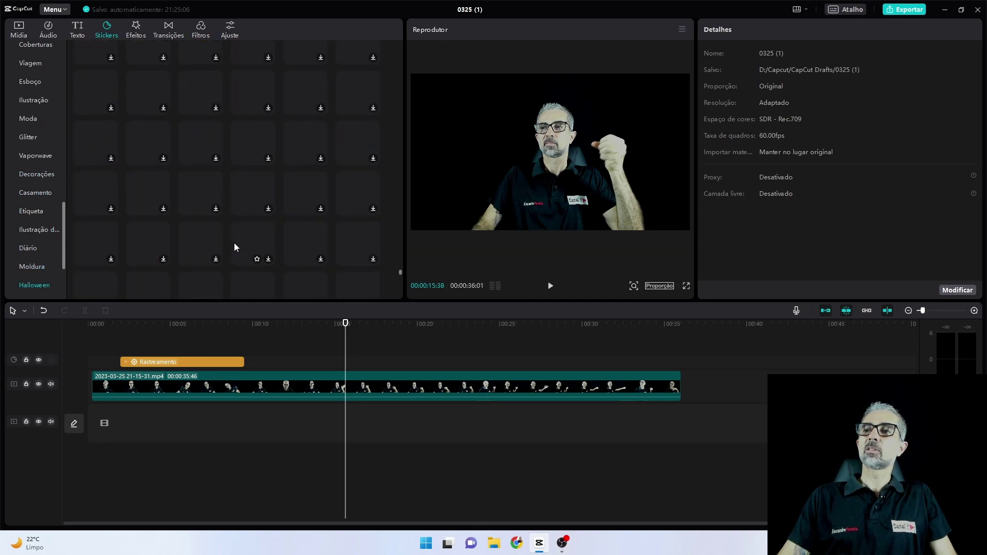
pyautogui.scroll(6, 233, 242)
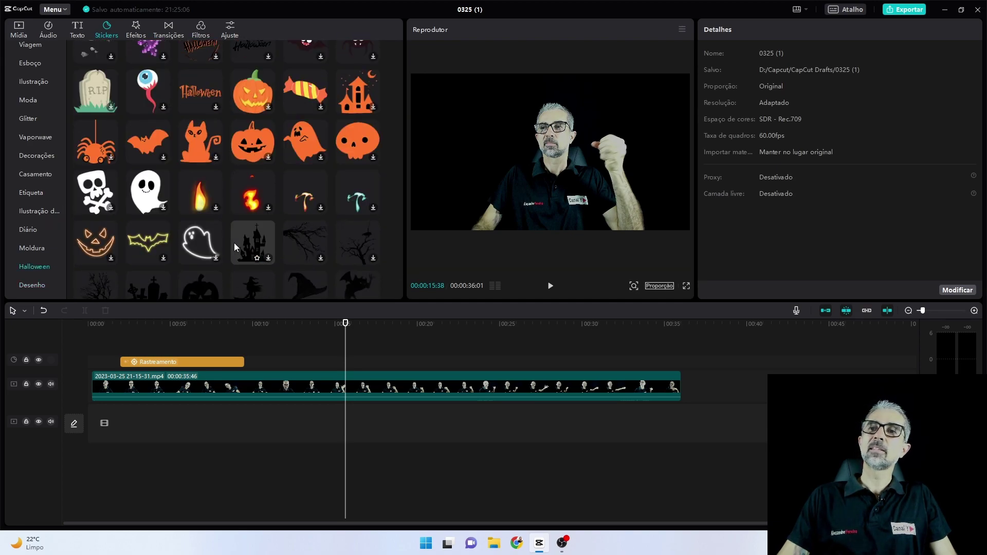
pyautogui.click(258, 210)
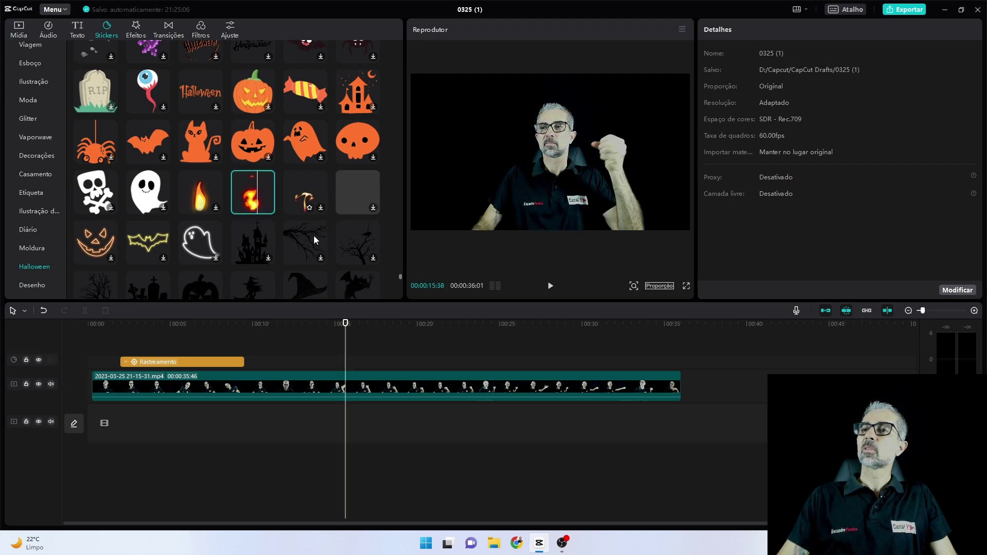
pyautogui.click(268, 207)
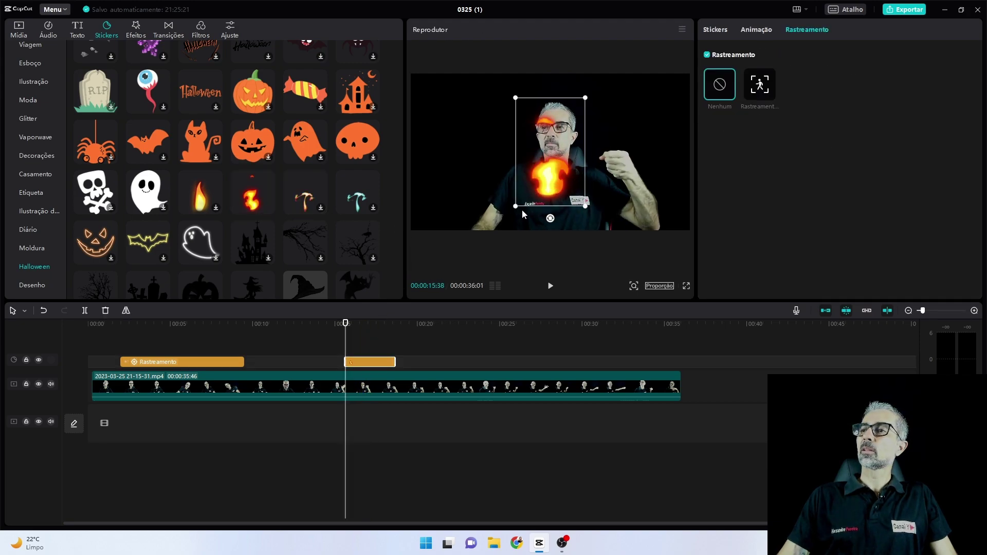
pyautogui.moveTo(539, 189); pyautogui.dragTo(642, 133)
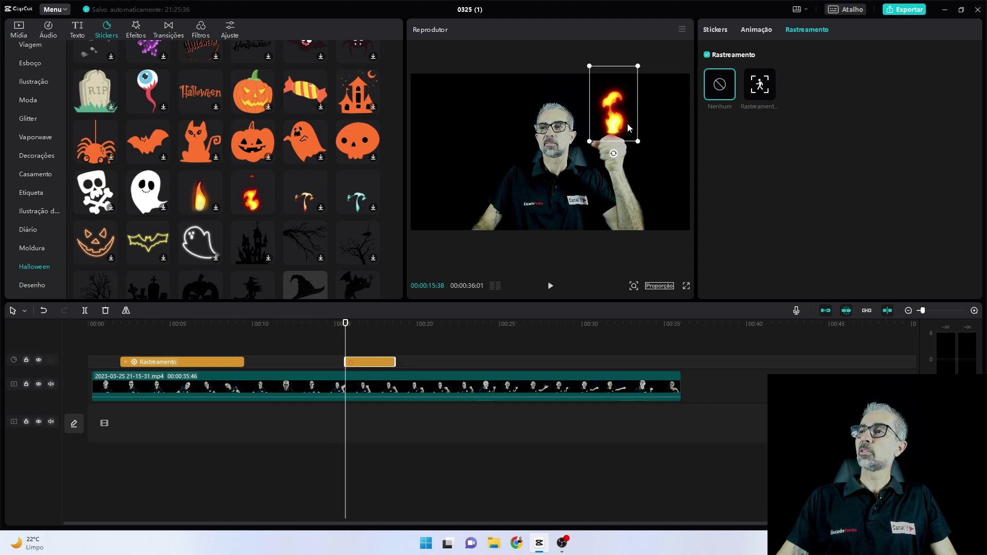
# Step: Enable motion tracking for the fire sticker, fit the tracking box over the raised hand and run the tracking in both directions
pyautogui.click(763, 89)
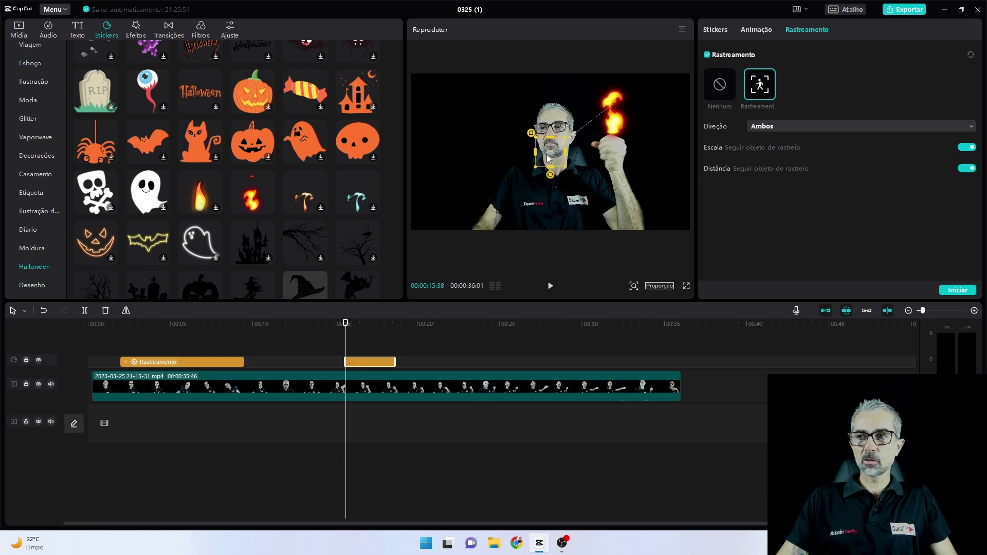
pyautogui.moveTo(549, 158); pyautogui.dragTo(609, 150)
pyautogui.moveTo(532, 208); pyautogui.dragTo(575, 190)
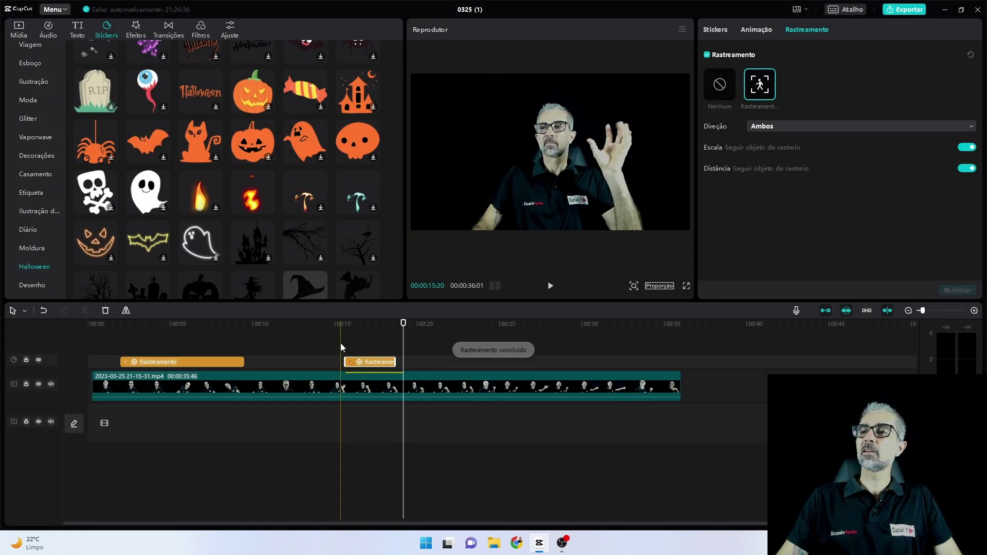
# Step: Play back the video from just before the fire sticker clip to past its end to check how the flame follows the hand
pyautogui.click(340, 343)
pyautogui.click(341, 347)
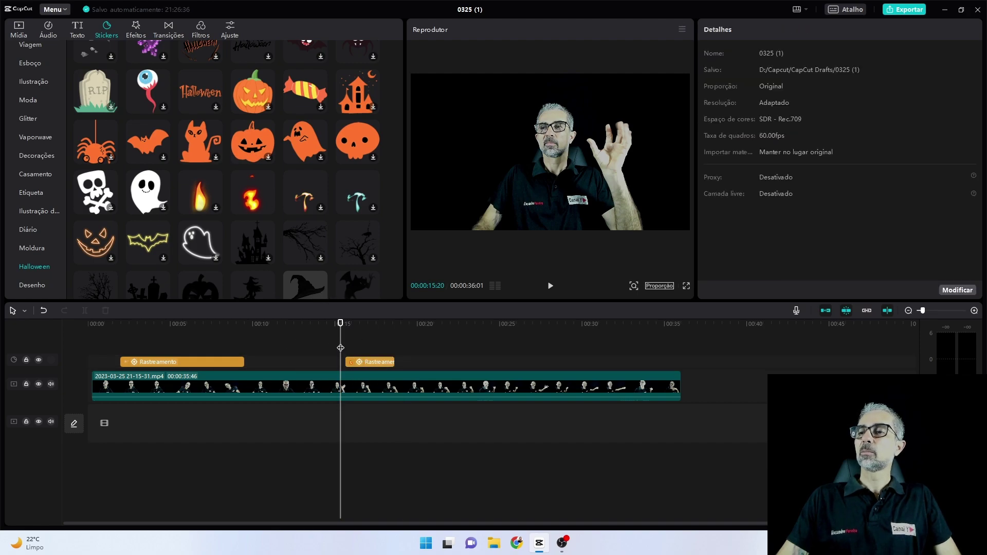
pyautogui.click(550, 286)
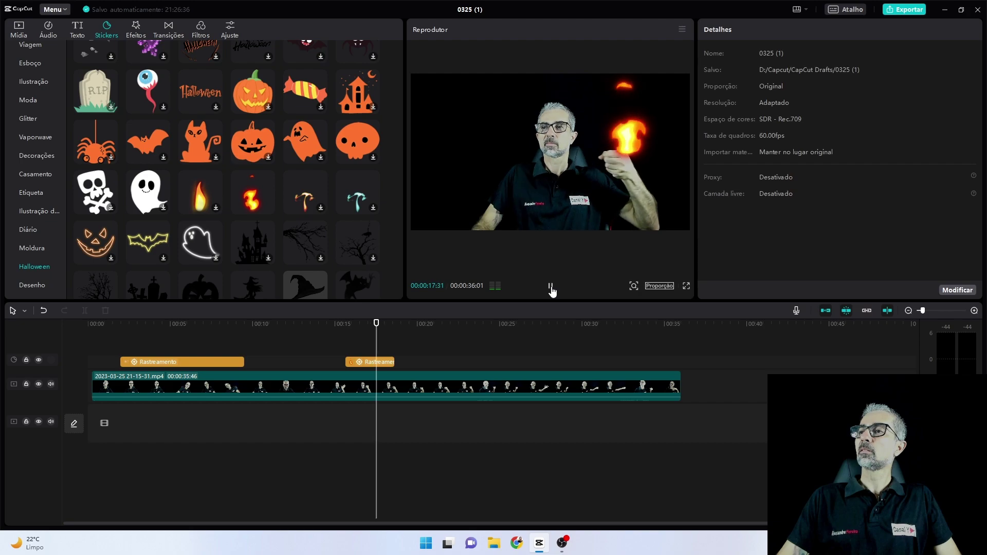
pyautogui.click(551, 286)
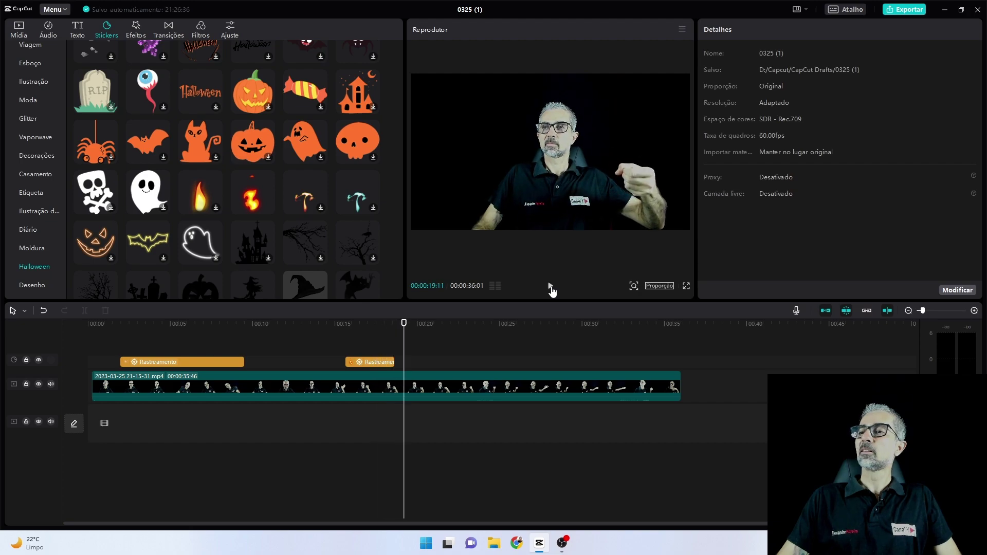